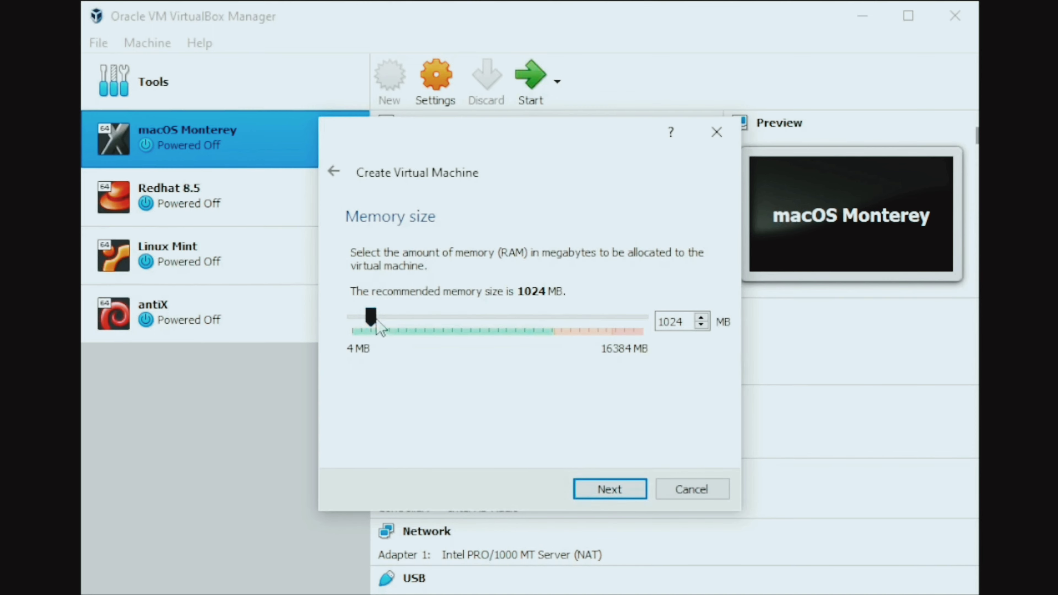
Allocate 4096 MB of memory to the new virtual machine and create a dynamically allocated 30 GB VDI hard disk for it
{"action": "left_click_drag", "start_coordinate": [377, 319], "coordinate": [424, 321]}
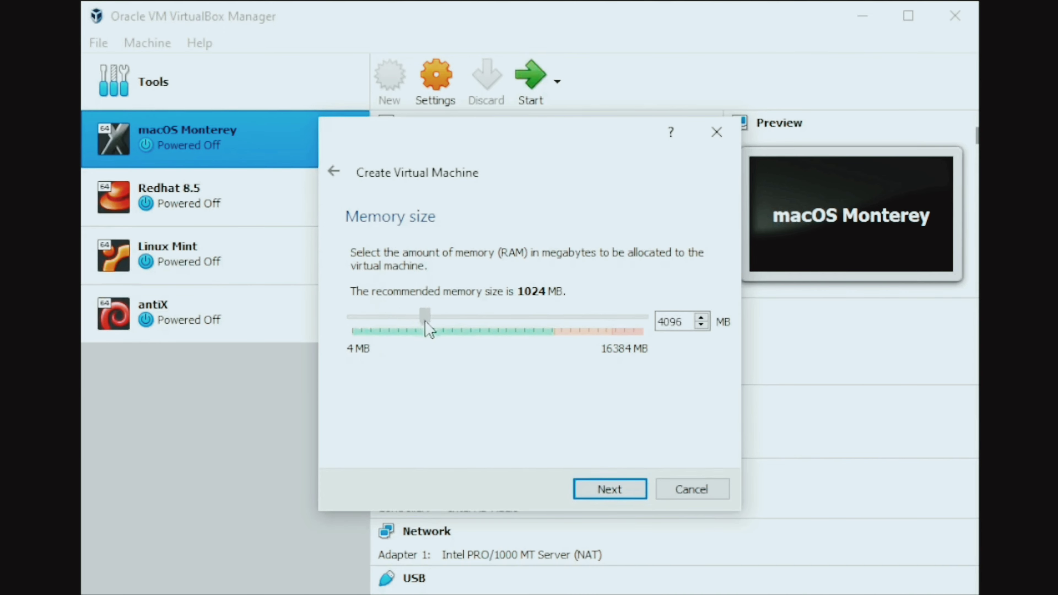
{"action": "left_click", "coordinate": [610, 489]}
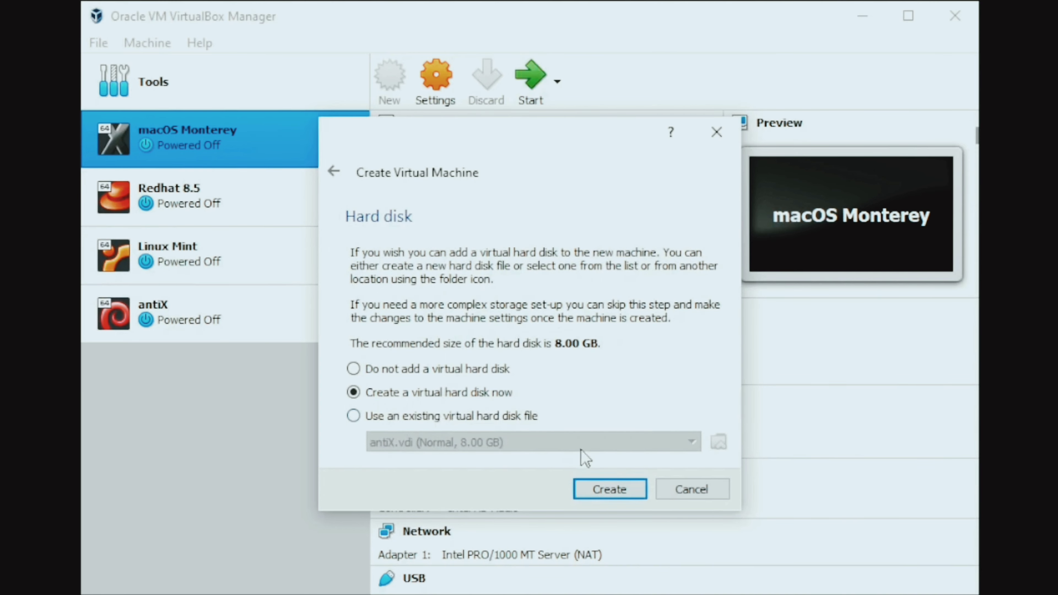
{"action": "left_click", "coordinate": [609, 489]}
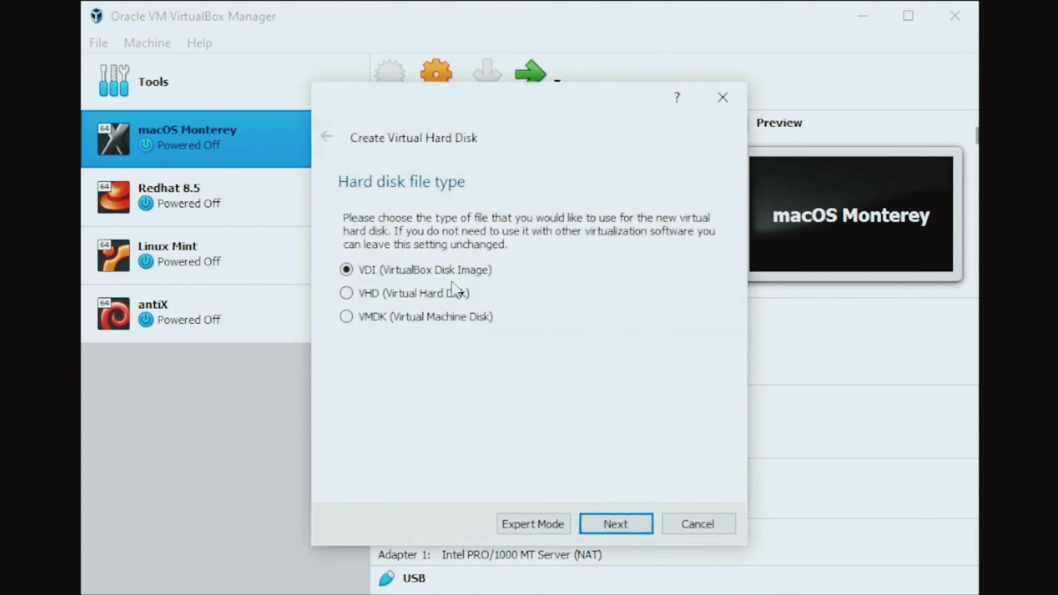
{"action": "left_click", "coordinate": [616, 523]}
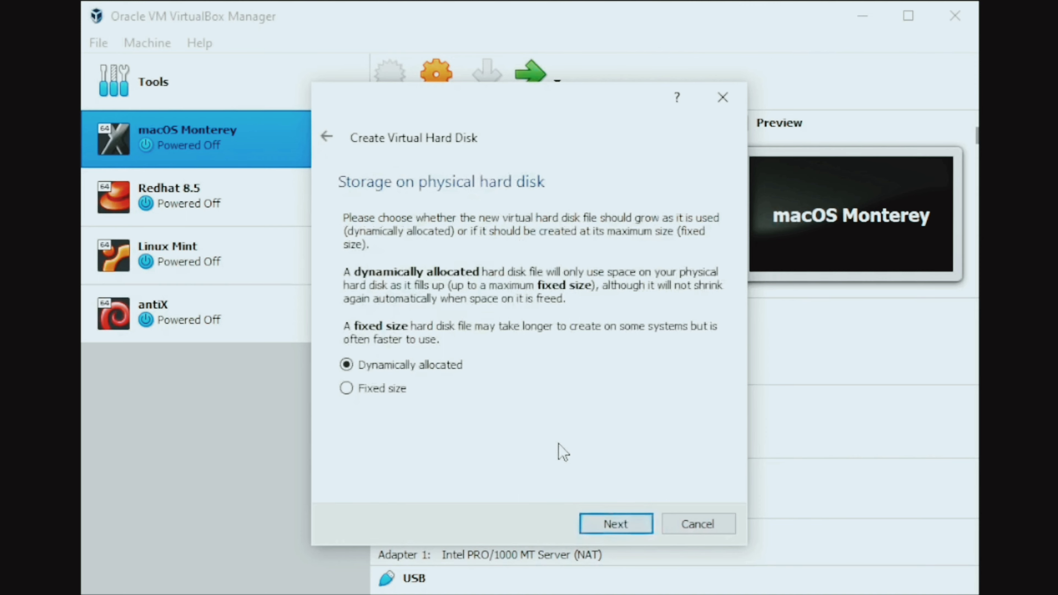
{"action": "left_click", "coordinate": [613, 526]}
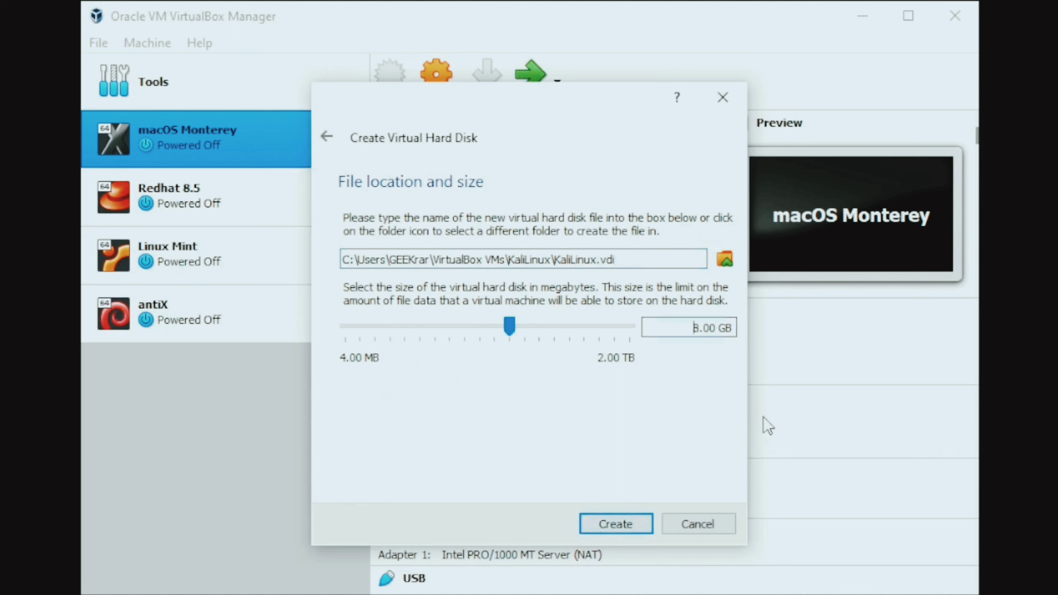
{"action": "key", "text": "Delete"}
{"action": "type", "text": "30"}
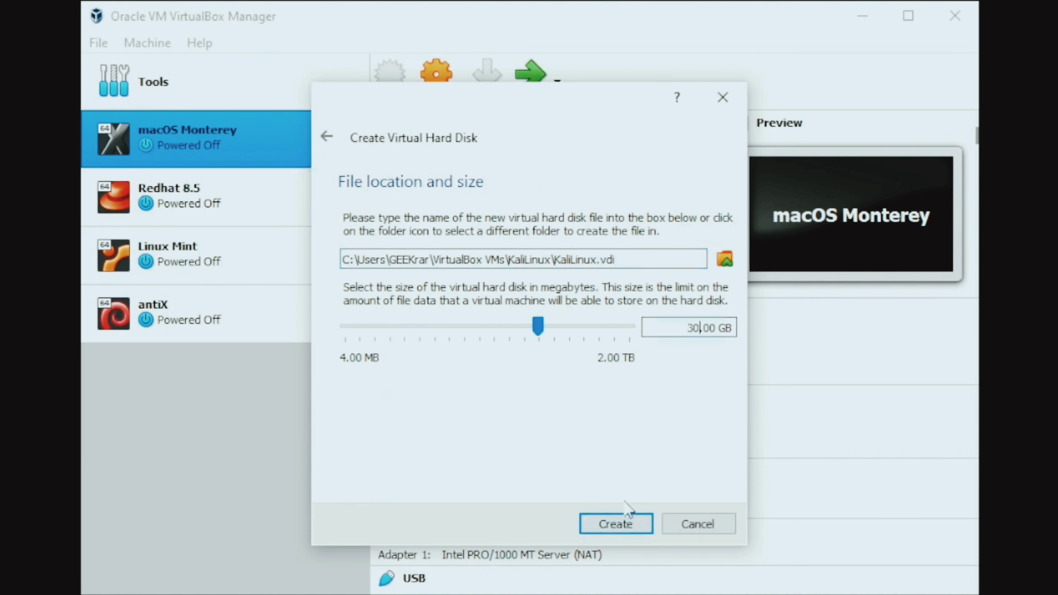
{"action": "left_click", "coordinate": [612, 524]}
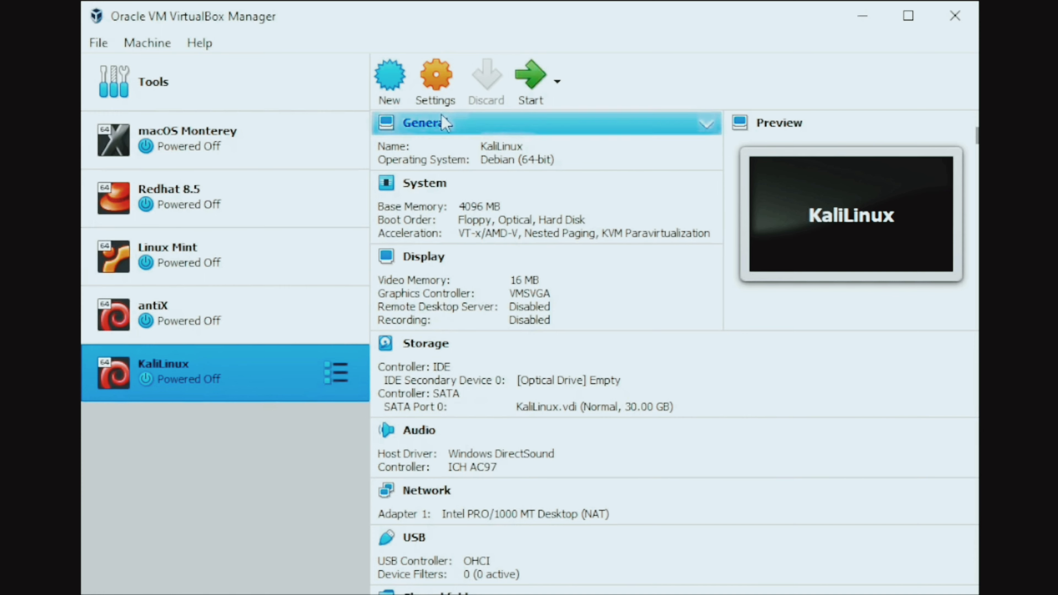
In the KaliLinux machine's settings, assign 4 processors and set the video memory to 128 MB
{"action": "left_click", "coordinate": [439, 98]}
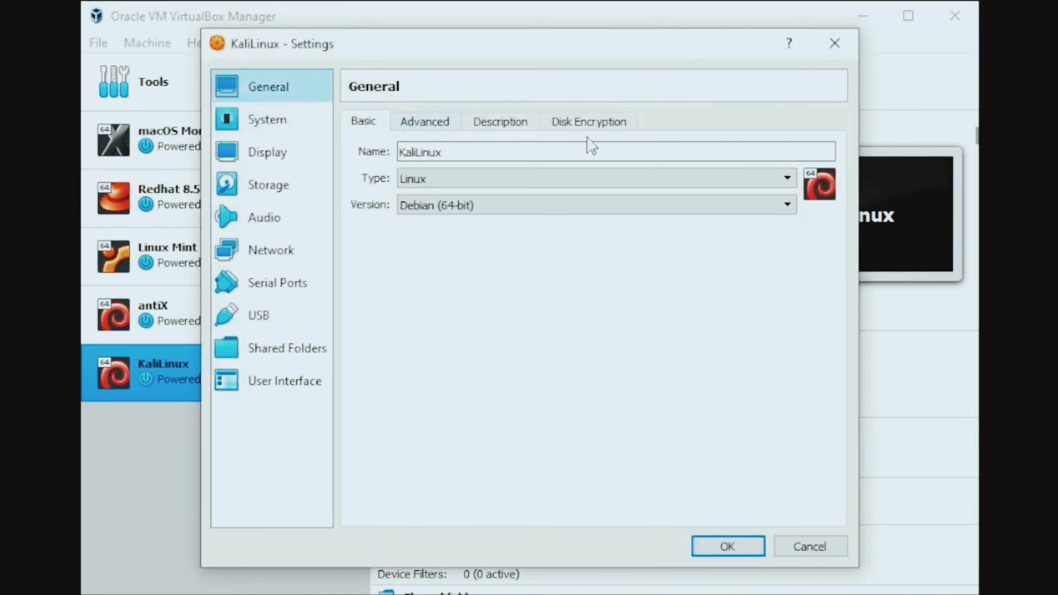
{"action": "left_click", "coordinate": [286, 127]}
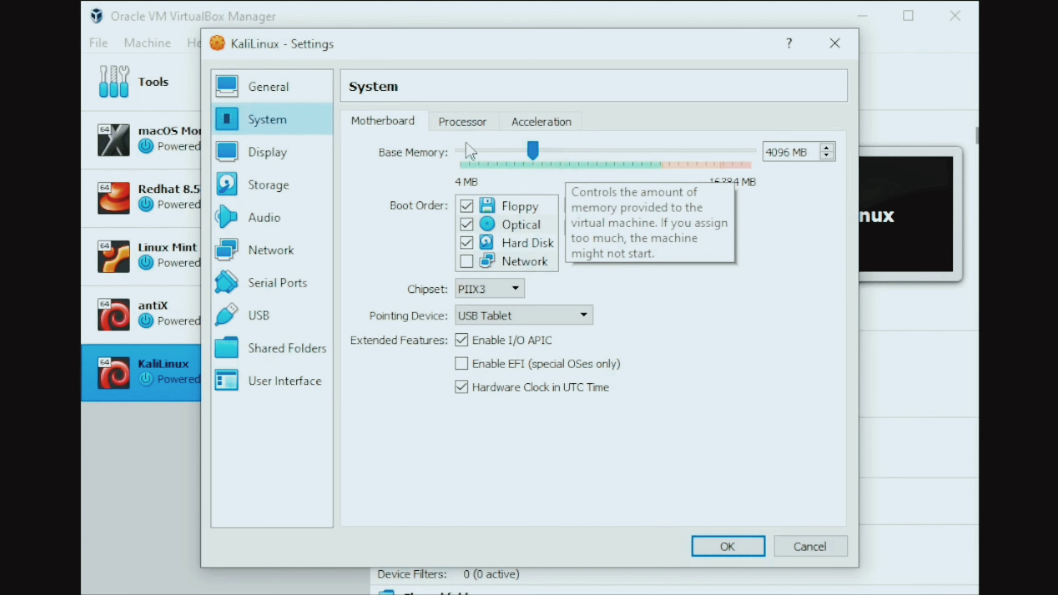
{"action": "left_click", "coordinate": [465, 127]}
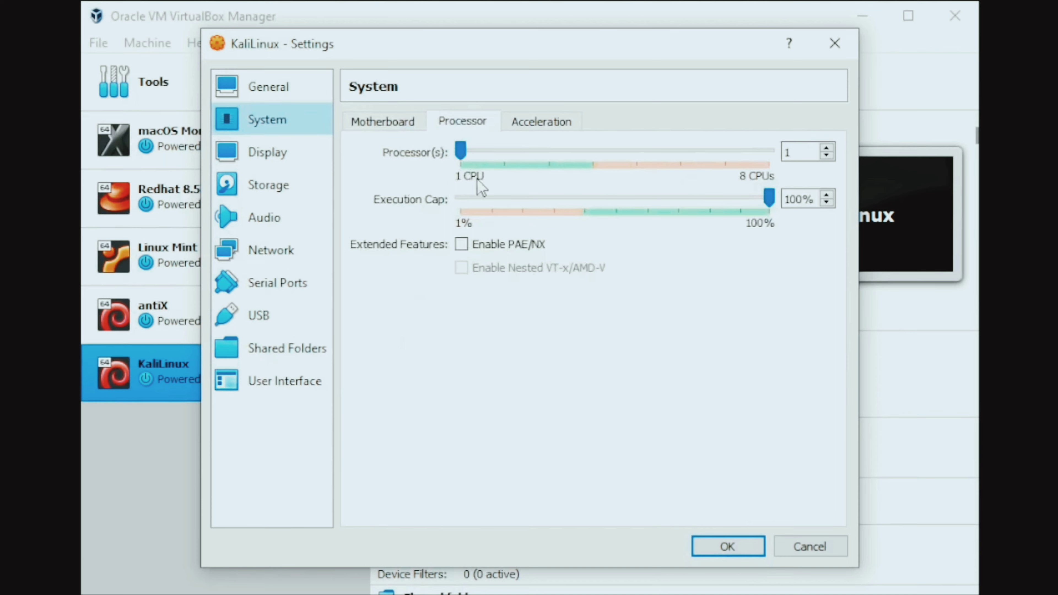
{"action": "left_click_drag", "start_coordinate": [460, 151], "coordinate": [588, 164]}
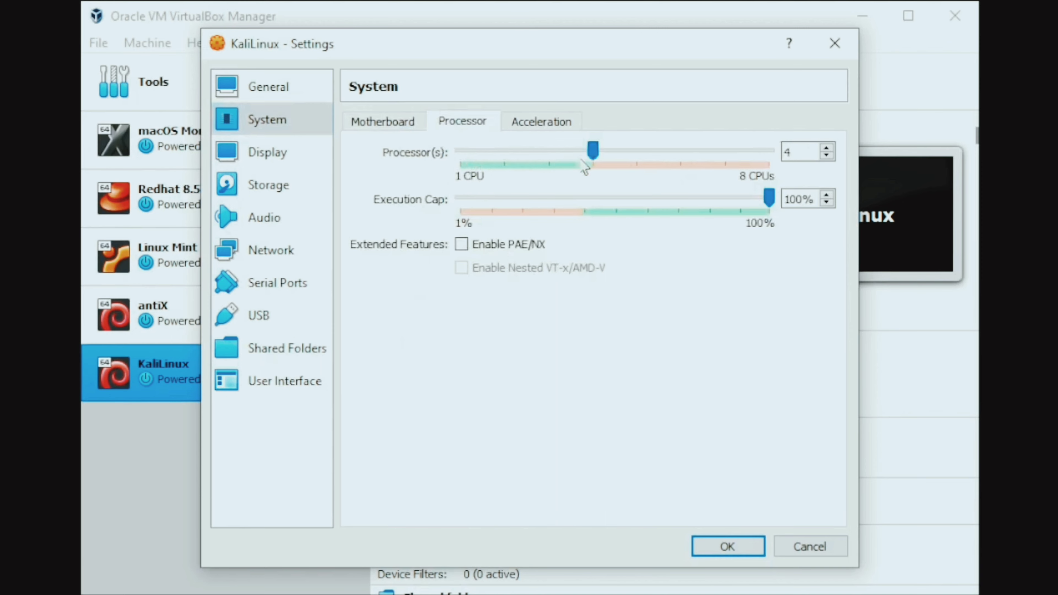
{"action": "left_click", "coordinate": [303, 160]}
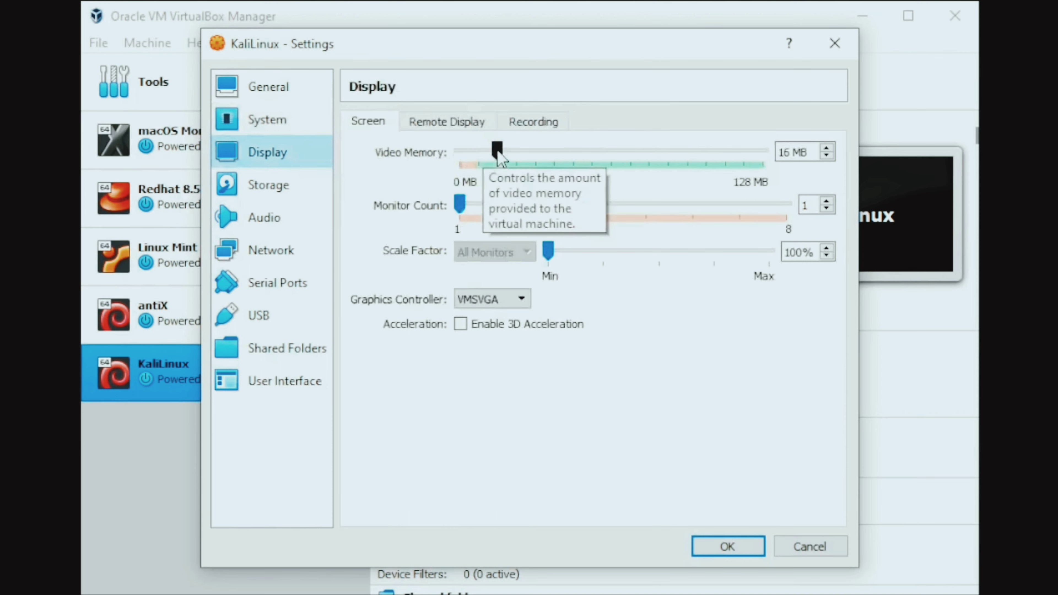
{"action": "left_click_drag", "start_coordinate": [502, 152], "coordinate": [768, 158]}
Load kali-linux-2022.1-installer-amd64.iso from Downloads into the empty IDE optical drive and save the machine settings
{"action": "left_click", "coordinate": [267, 186]}
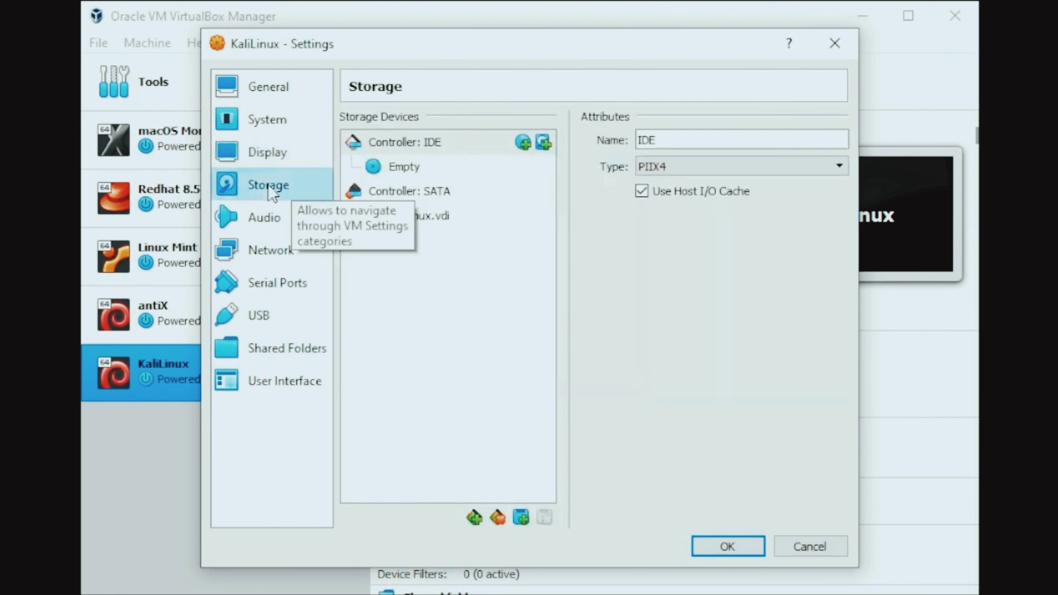
{"action": "left_click", "coordinate": [405, 175]}
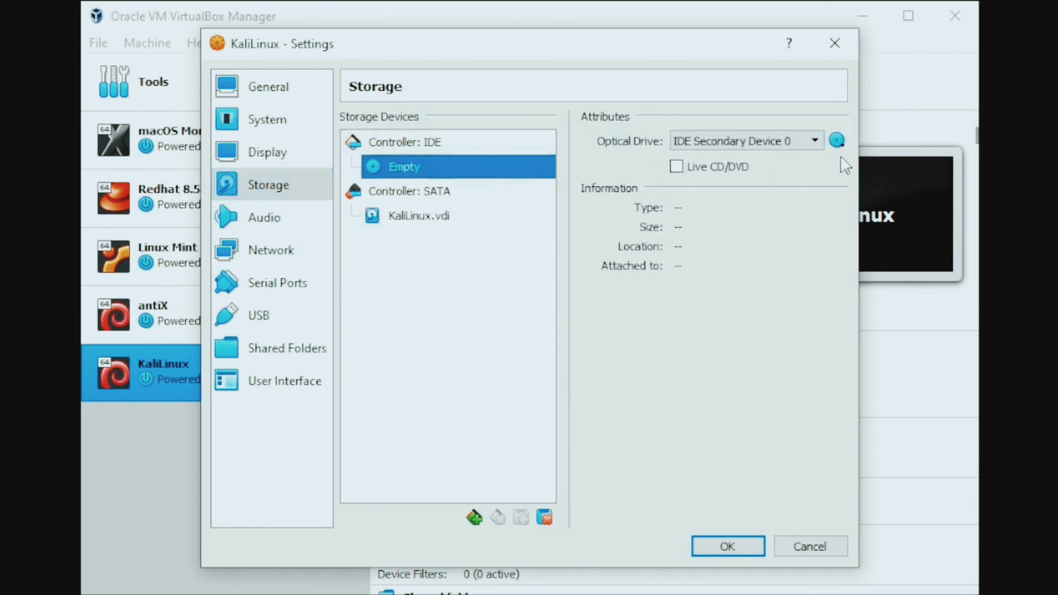
{"action": "left_click", "coordinate": [838, 142]}
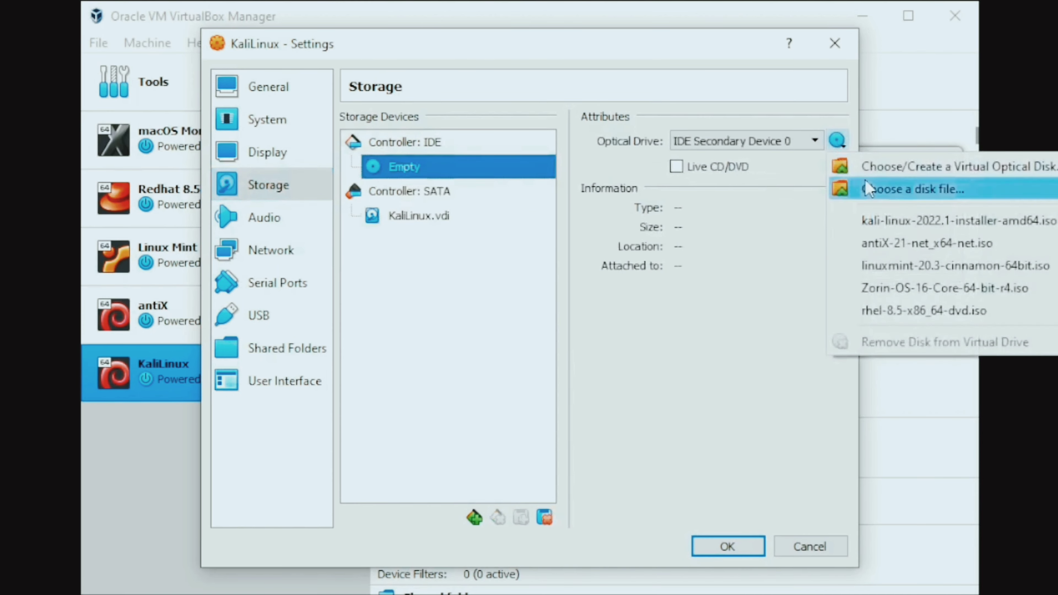
{"action": "left_click", "coordinate": [878, 190]}
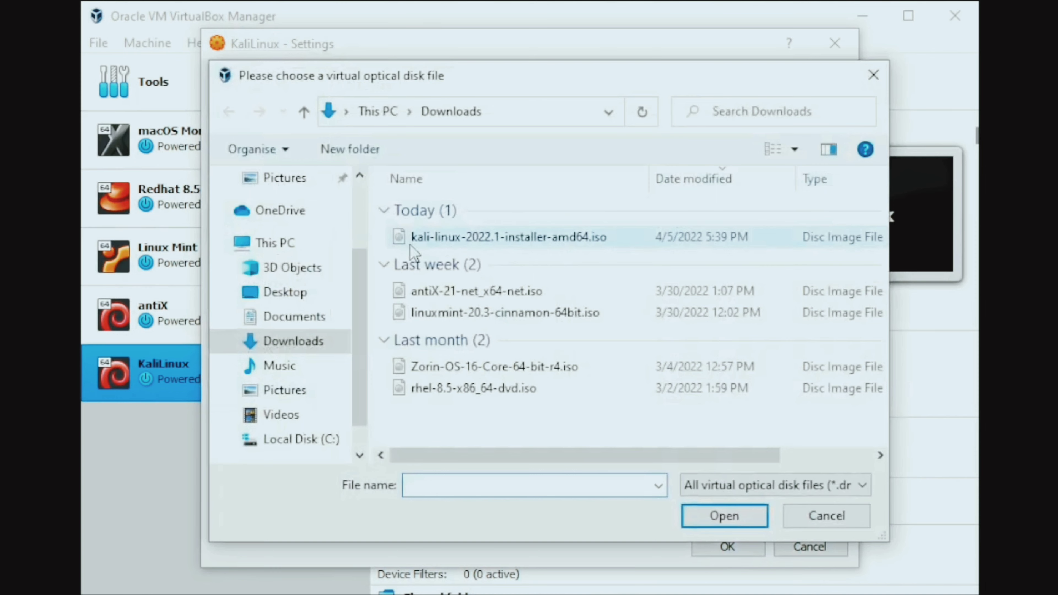
{"action": "left_click", "coordinate": [433, 246]}
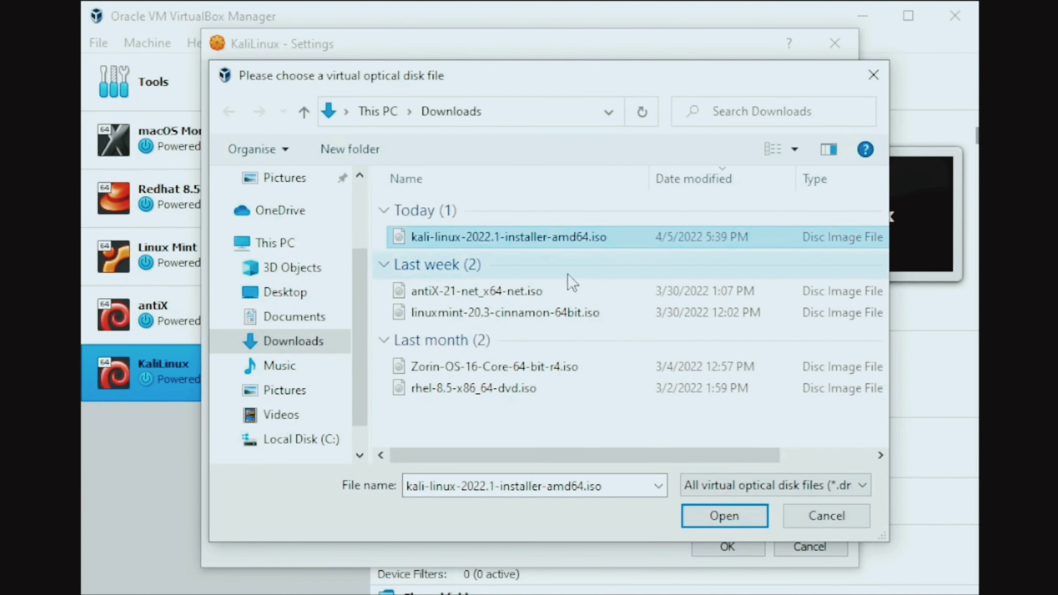
{"action": "left_click", "coordinate": [696, 516]}
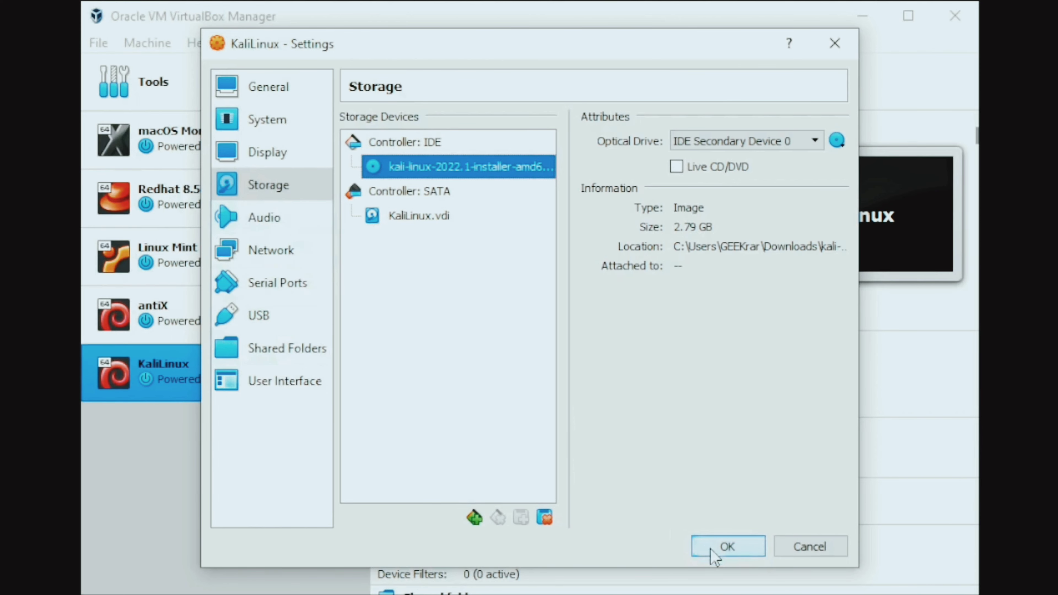
{"action": "left_click", "coordinate": [713, 556]}
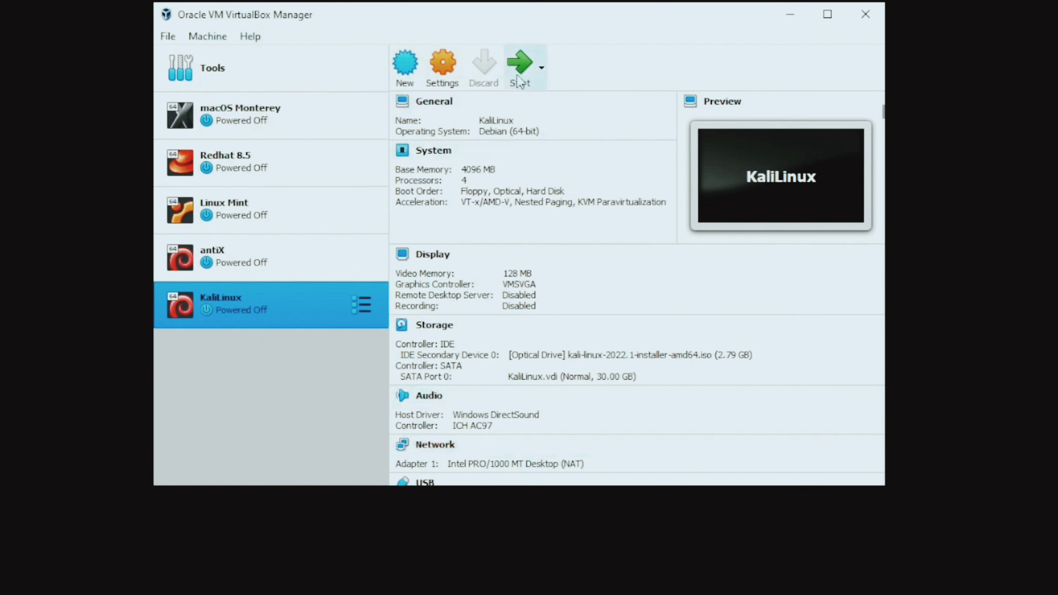
Start the KaliLinux machine and launch the Graphical install from the Kali installer menu
{"action": "left_click", "coordinate": [518, 75]}
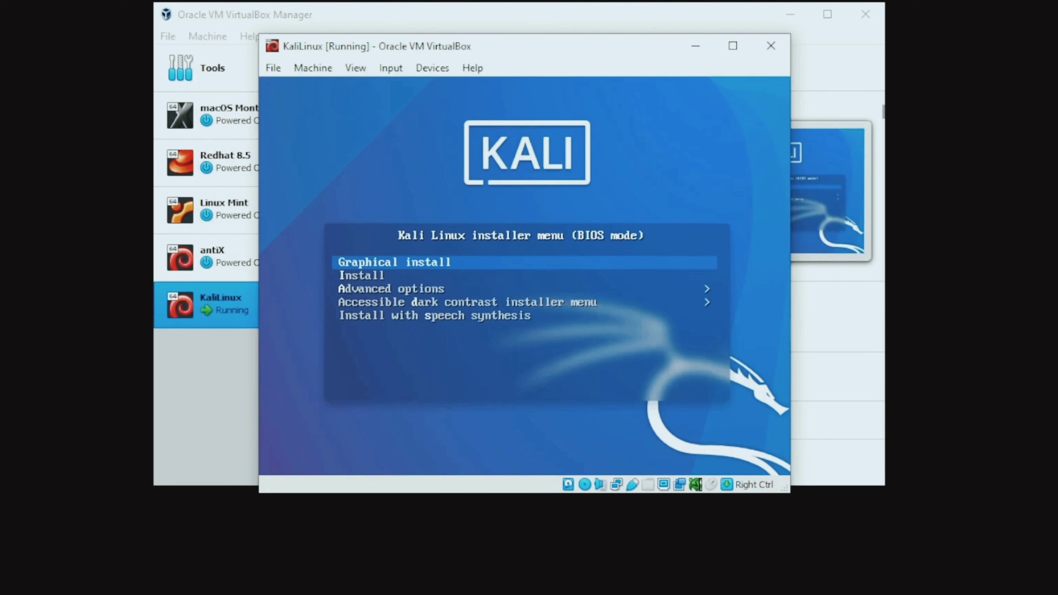
{"action": "key", "text": "Down"}
{"action": "key", "text": "Down"}
{"action": "key", "text": "Up"}
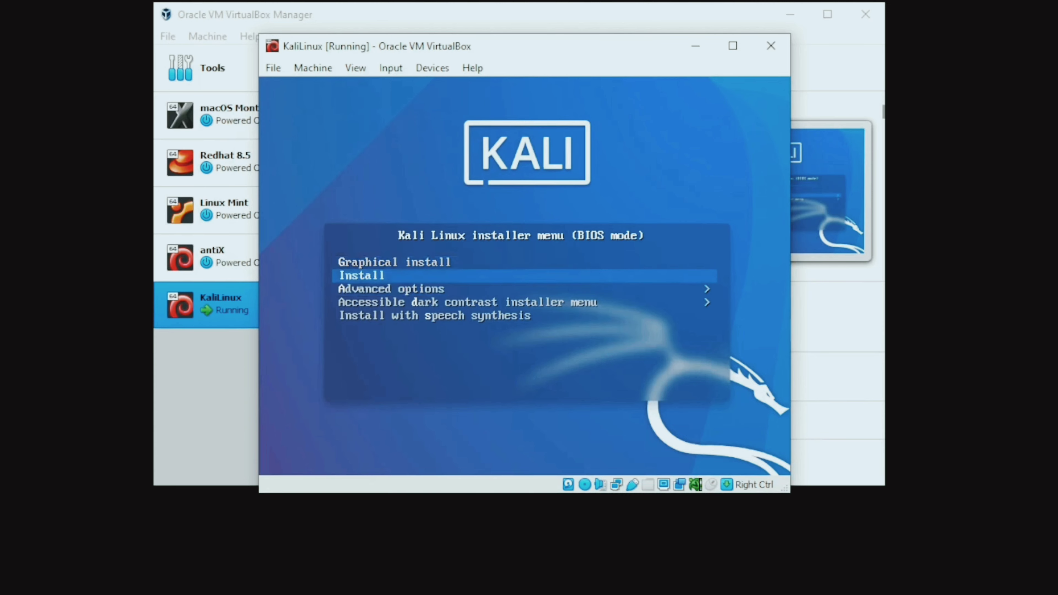
{"action": "key", "text": "Up"}
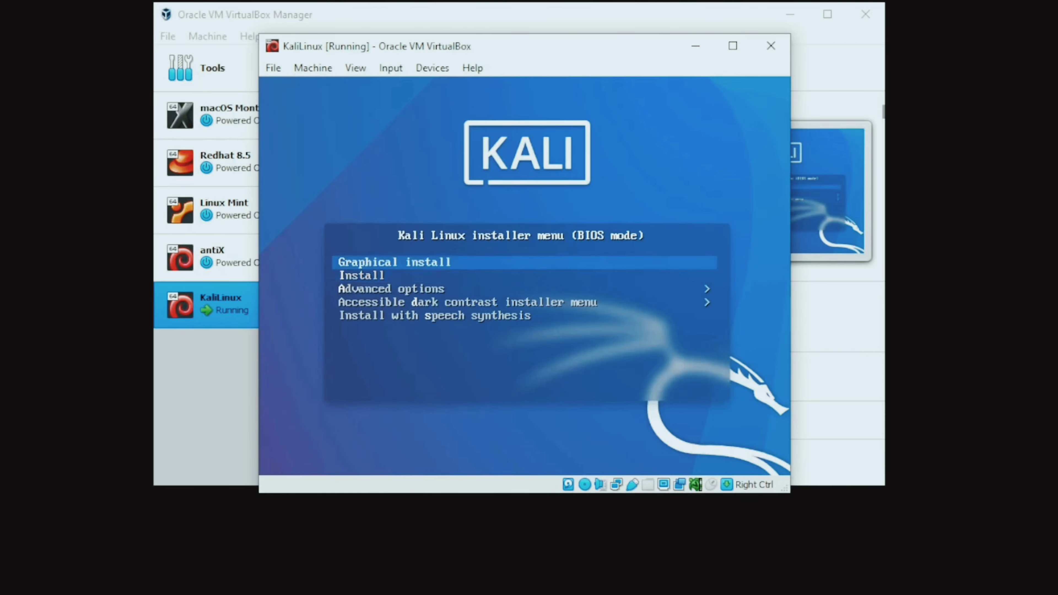
{"action": "key", "text": "Return"}
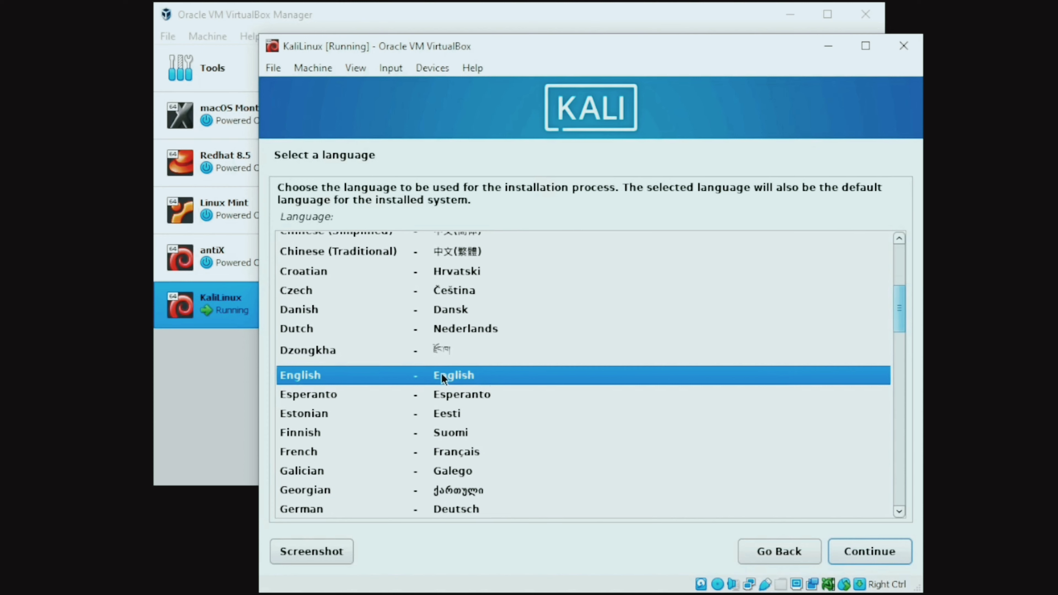
Accept English as the language, United States as the location and American English as the keymap in the installer
{"action": "left_click", "coordinate": [863, 550]}
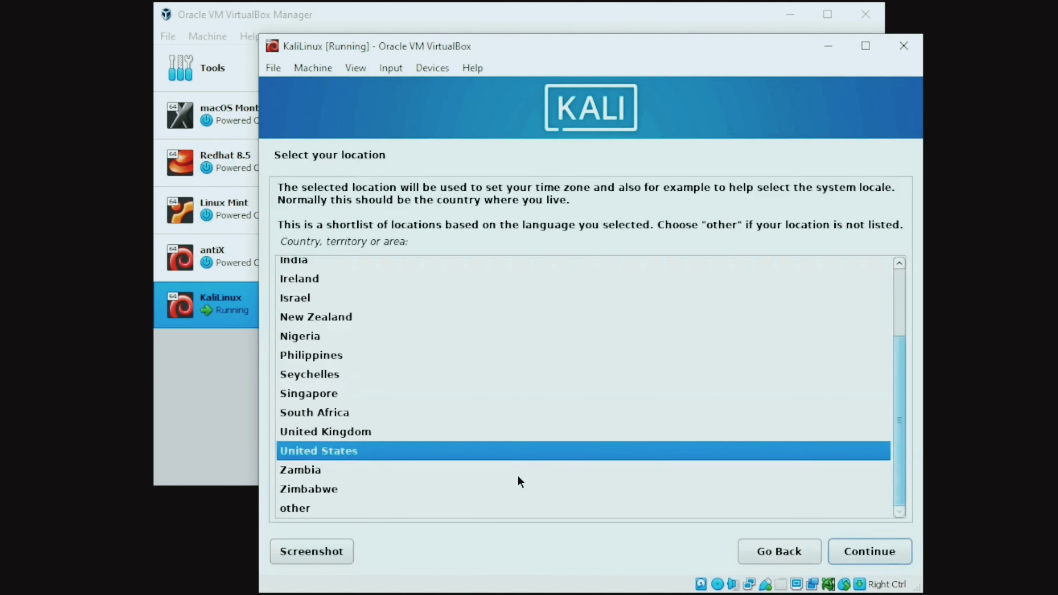
{"action": "left_click", "coordinate": [876, 559]}
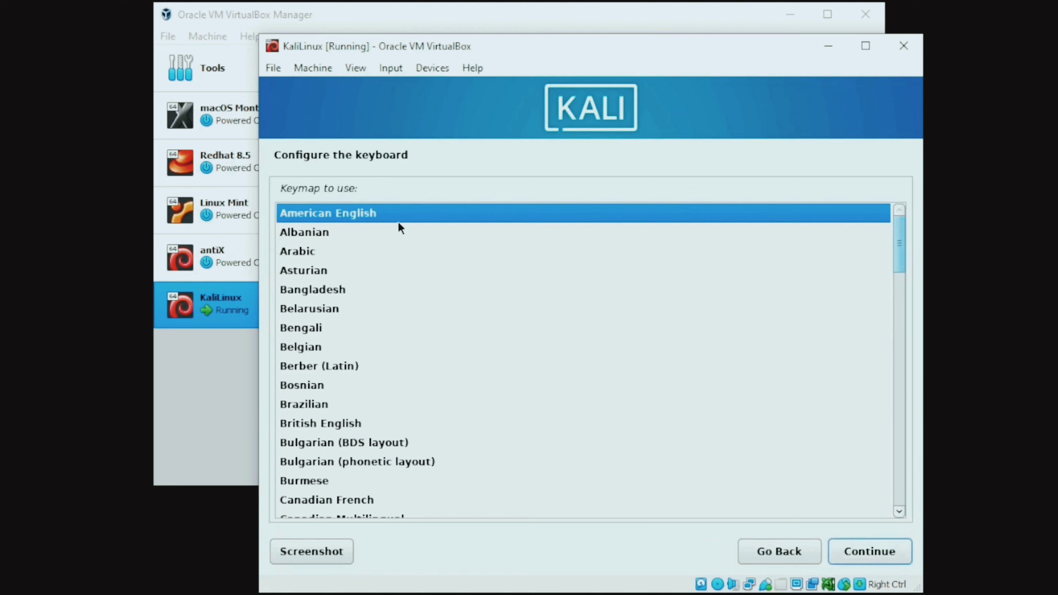
{"action": "left_click", "coordinate": [846, 553]}
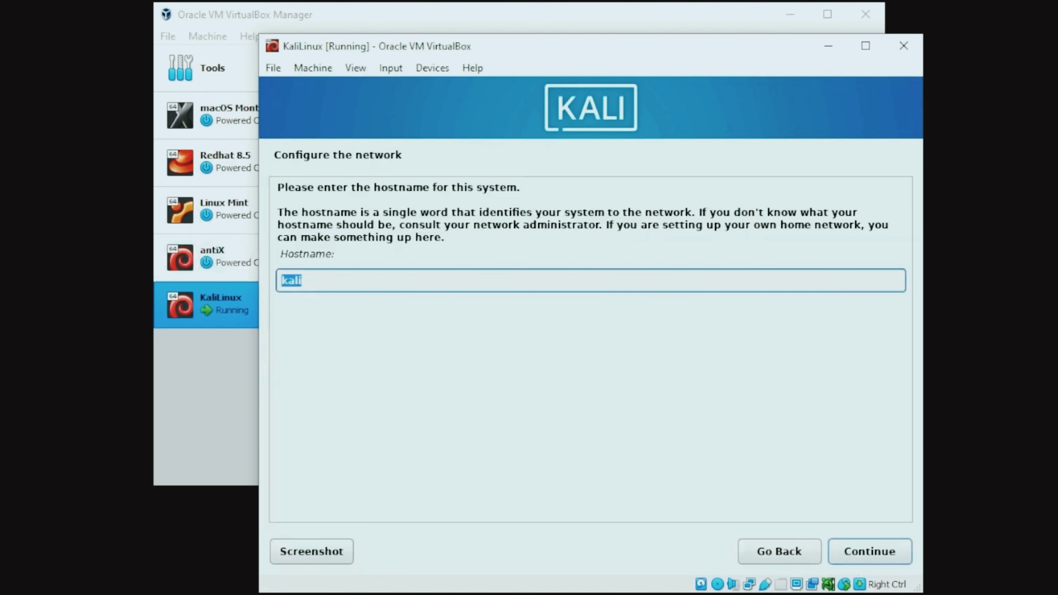
Keep the hostname kali and leave the domain name blank in the installer's network configuration
{"action": "left_click", "coordinate": [861, 552]}
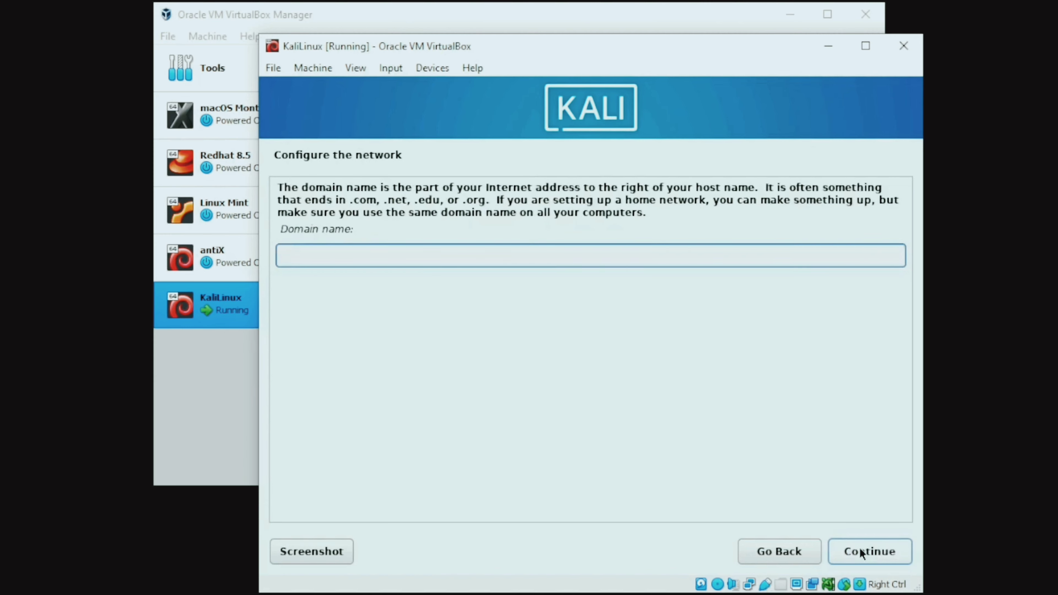
{"action": "left_click", "coordinate": [860, 552]}
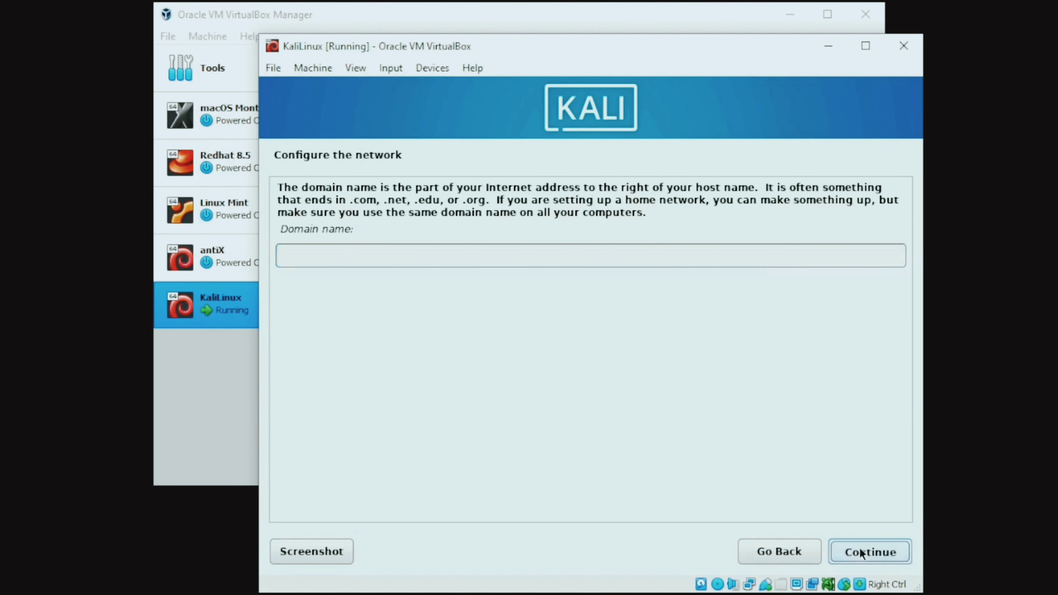